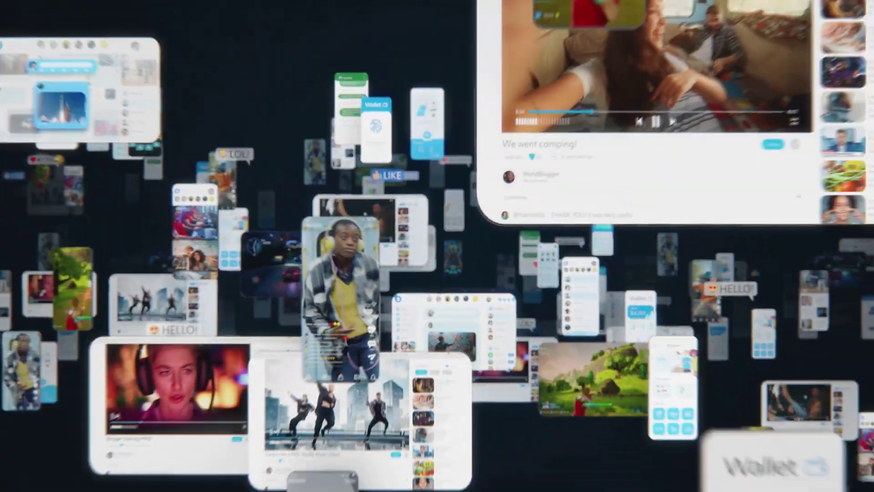
Search Google for 'roboneo' and open the RoboNeo website from the results.
{"action": "left_click", "coordinate": [367, 299]}
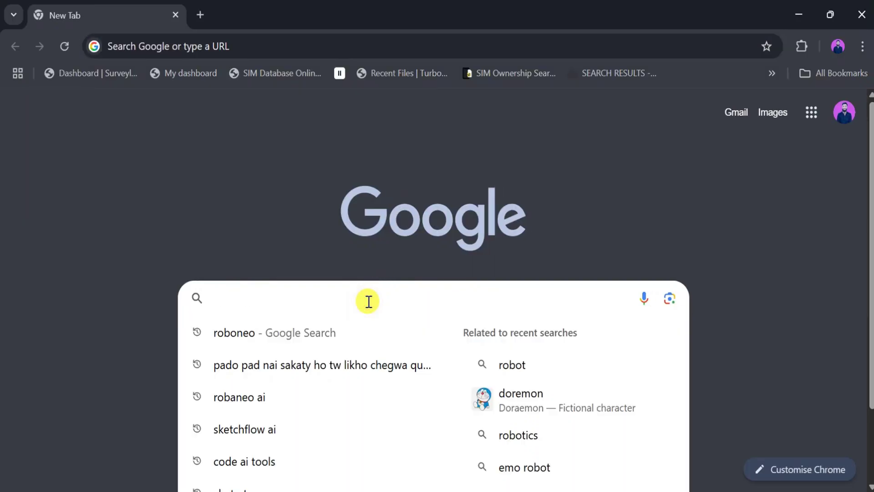
{"action": "type", "text": "roboneo"}
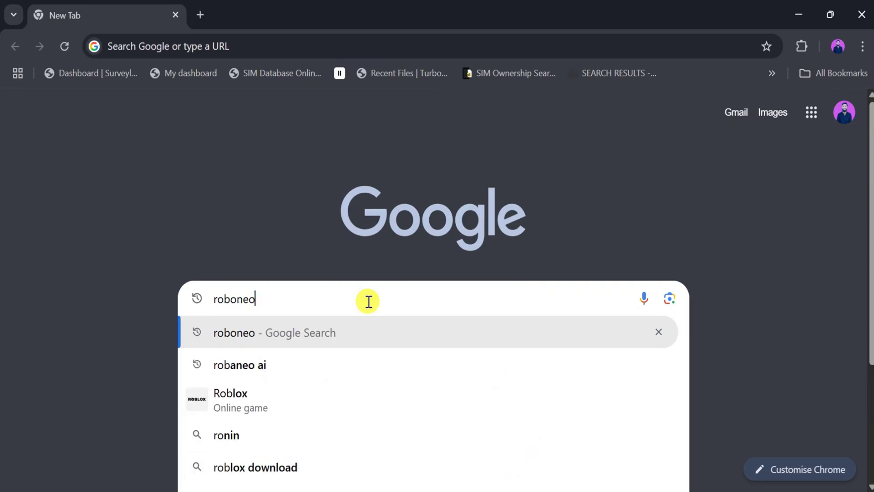
{"action": "key", "text": "Return"}
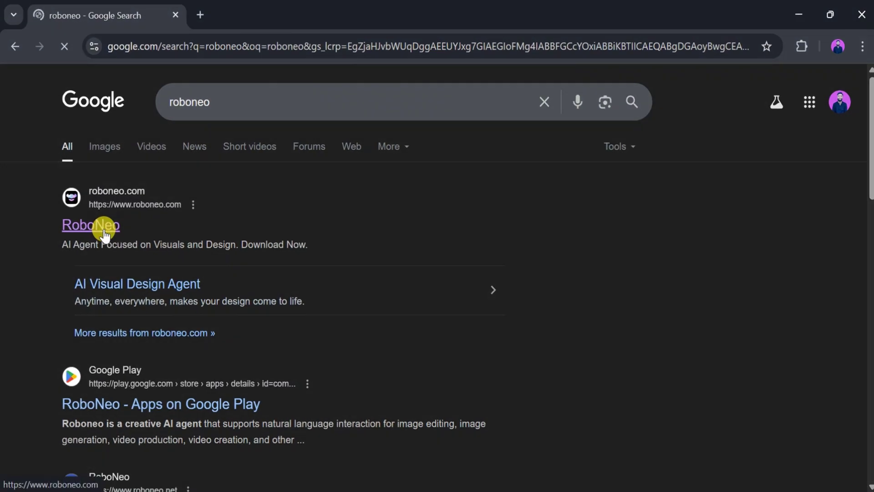
{"action": "left_click", "coordinate": [90, 224]}
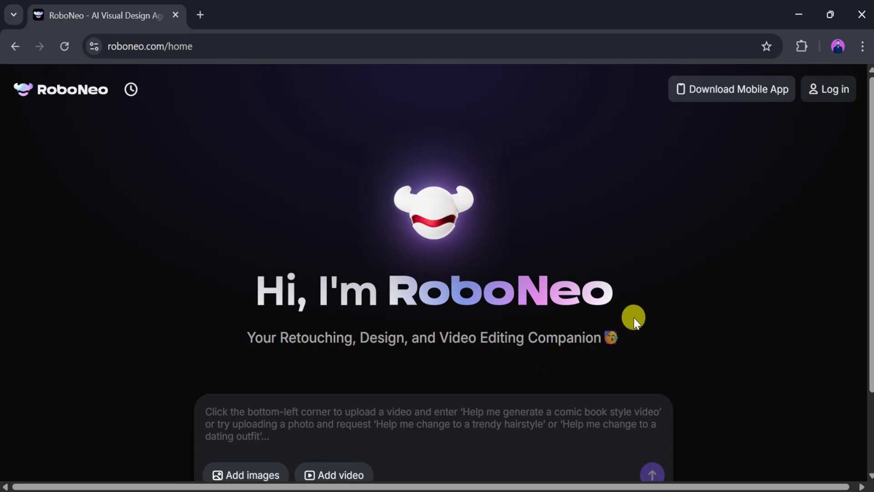
{"action": "scroll", "coordinate": [633, 317], "scroll_direction": "down", "scroll_amount": 2}
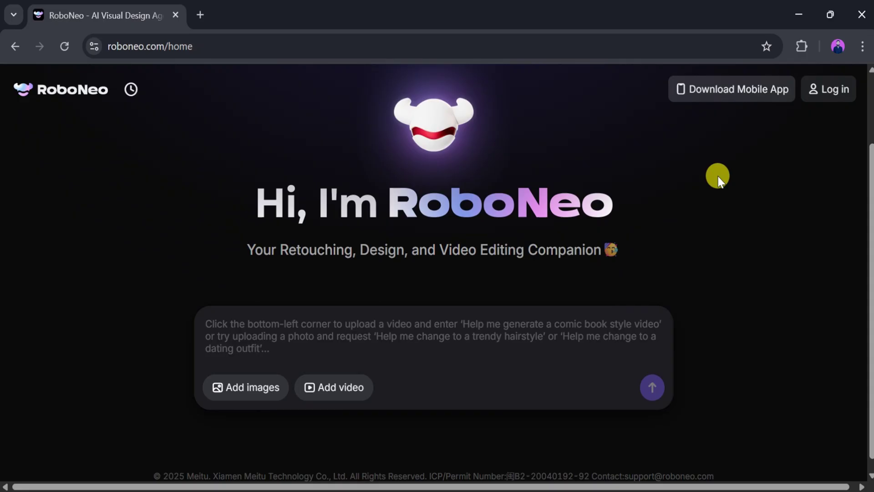
{"action": "scroll", "coordinate": [717, 176], "scroll_direction": "up", "scroll_amount": 3}
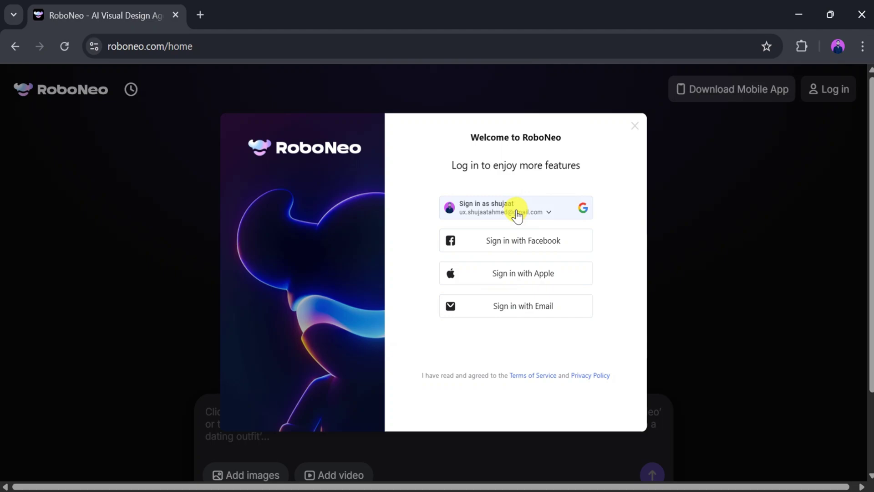
Sign in to RoboNeo with the suggested Google account.
{"action": "left_click", "coordinate": [517, 215]}
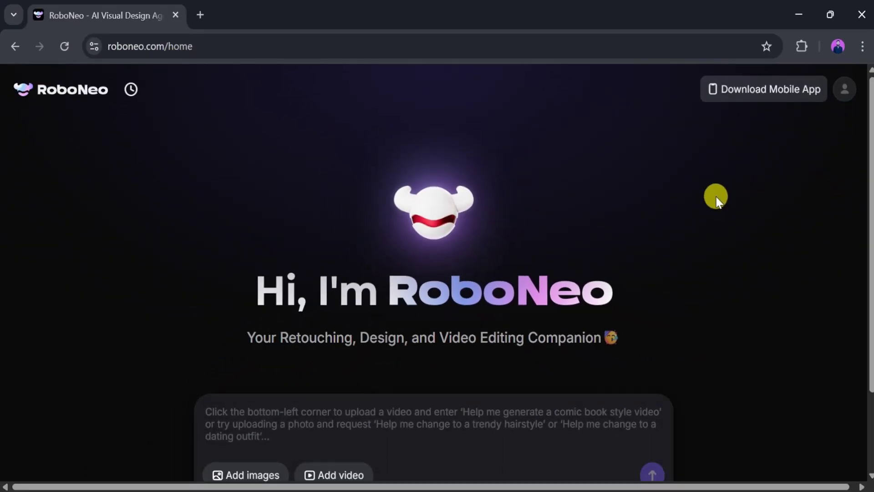
{"action": "scroll", "coordinate": [673, 259], "scroll_direction": "down", "scroll_amount": 1}
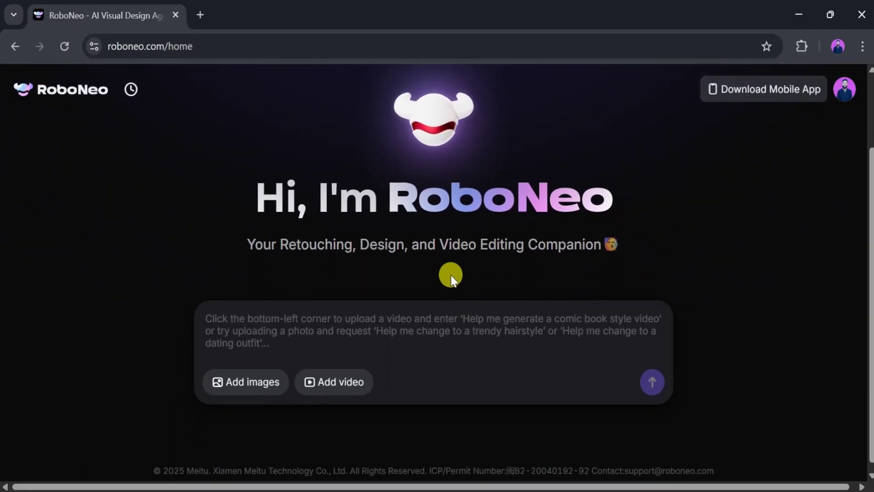
Paste and submit the prompt describing a young female reporter beside a busy city road.
{"action": "left_click", "coordinate": [334, 316]}
{"action": "type", "text": "A young female news reporter standing near a busy city road, holding a microphone and speaking to the camera. She is wearing professional attire (e.g., blazer, jeans, or a dress), with a confident expression. Behind her, cars are moving along the road, and modern city buildings line the street. It is daytime, and the scene is lively with urban energy. There are traffic signs, maybe a few pedestrians in the background, and a clear sky or light cloud cover above."}
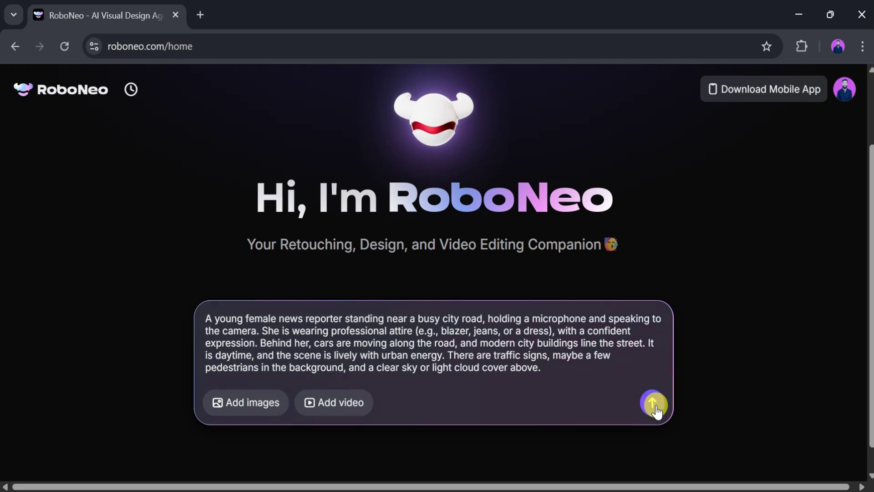
{"action": "left_click", "coordinate": [654, 404]}
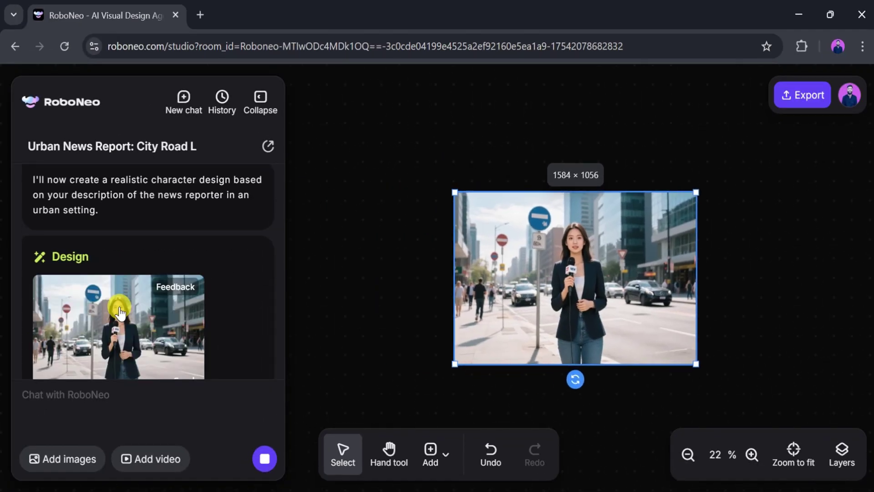
Show the AI tools menu for the generated street-reporter image.
{"action": "right_click", "coordinate": [645, 222]}
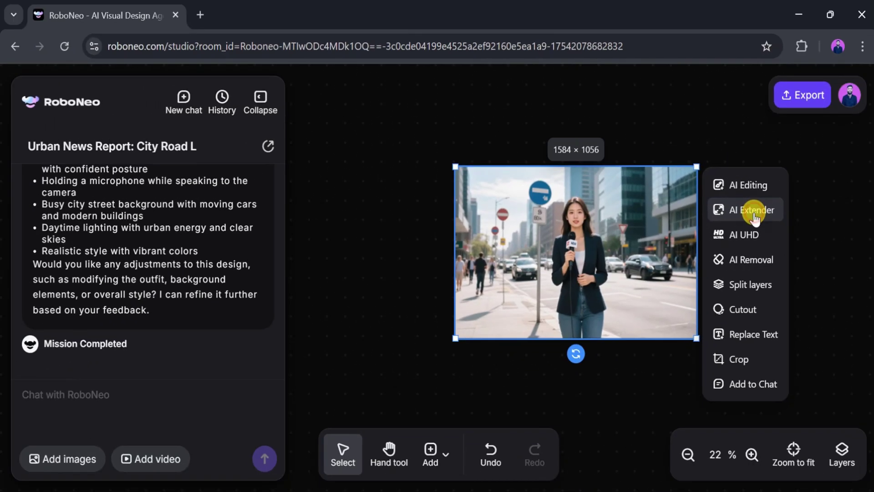
AI-extend the reporter image to 16:9 and select the 2076×1168 result.
{"action": "left_click", "coordinate": [755, 216]}
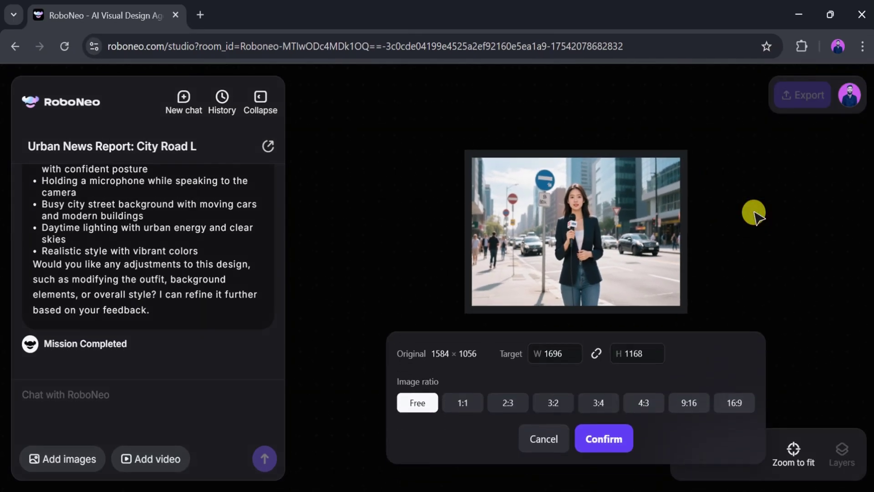
{"action": "left_click", "coordinate": [558, 336]}
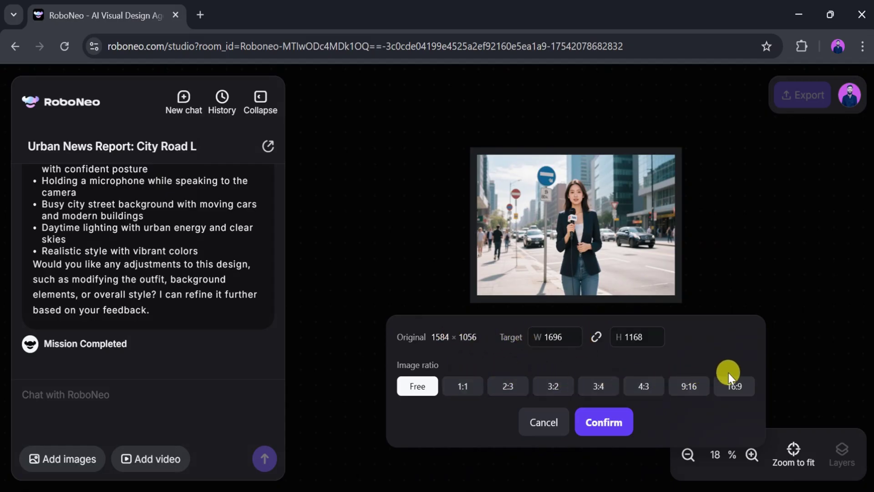
{"action": "left_click", "coordinate": [736, 388]}
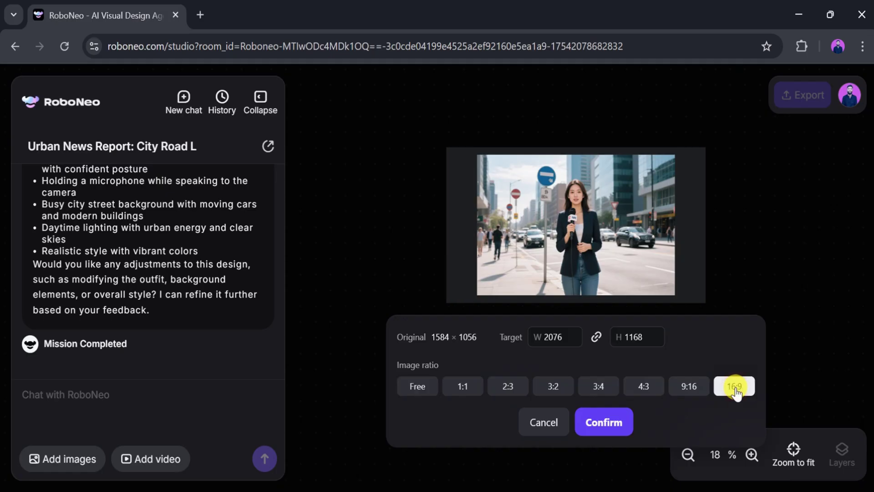
{"action": "left_click", "coordinate": [604, 422]}
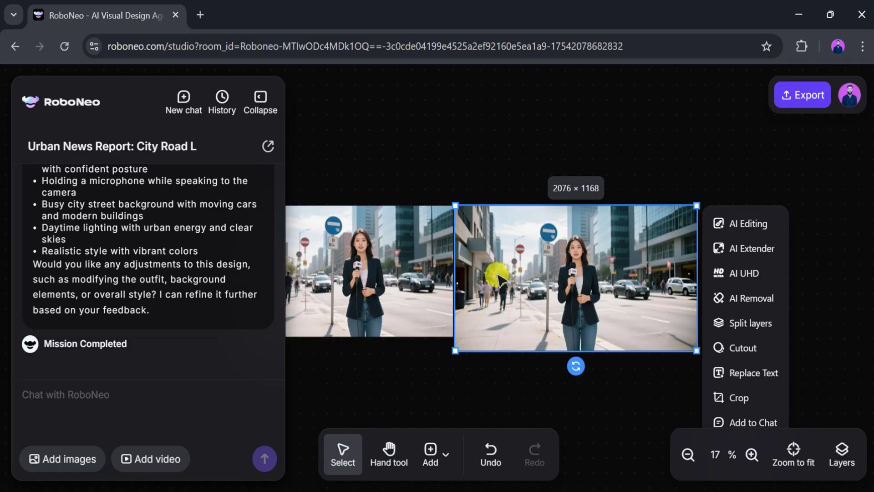
{"action": "scroll", "coordinate": [586, 278], "scroll_direction": "up", "scroll_amount": 5}
{"action": "scroll", "coordinate": [599, 333], "scroll_direction": "right", "scroll_amount": 3}
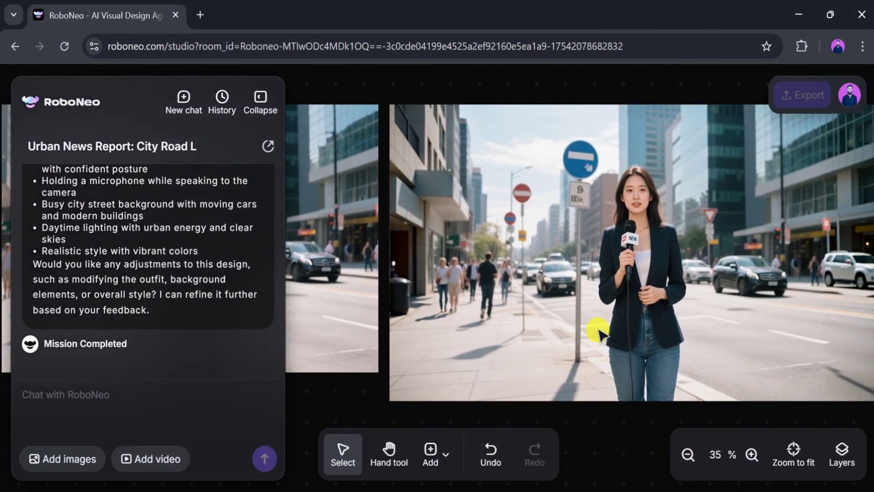
{"action": "left_click", "coordinate": [599, 334]}
{"action": "scroll", "coordinate": [598, 333], "scroll_direction": "down", "scroll_amount": 2}
{"action": "scroll", "coordinate": [599, 333], "scroll_direction": "down", "scroll_amount": 3}
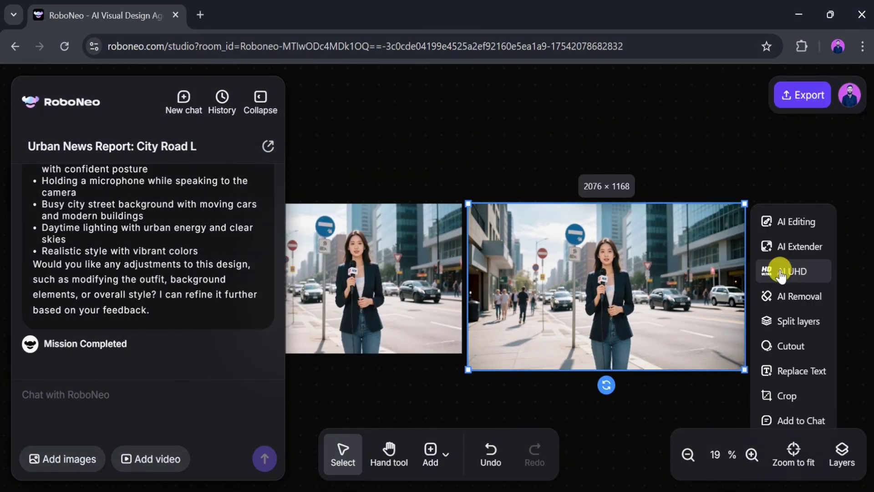
Apply AI UHD to the 2076×1168 extended reporter image.
{"action": "left_click", "coordinate": [780, 272]}
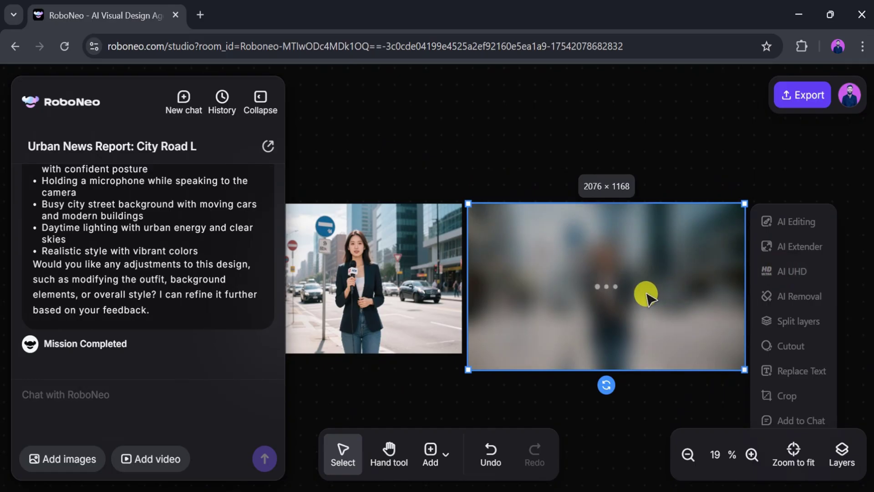
{"action": "scroll", "coordinate": [642, 294], "scroll_direction": "down", "scroll_amount": 1}
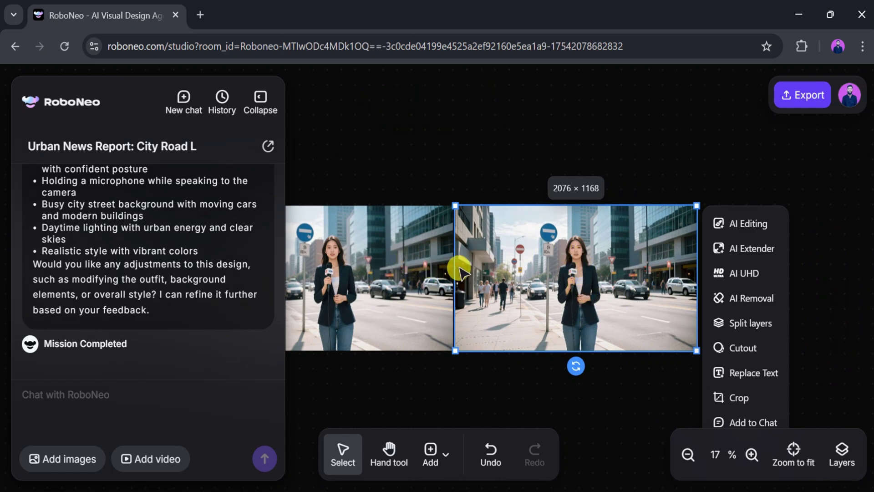
{"action": "scroll", "coordinate": [409, 399], "scroll_direction": "left", "scroll_amount": 4}
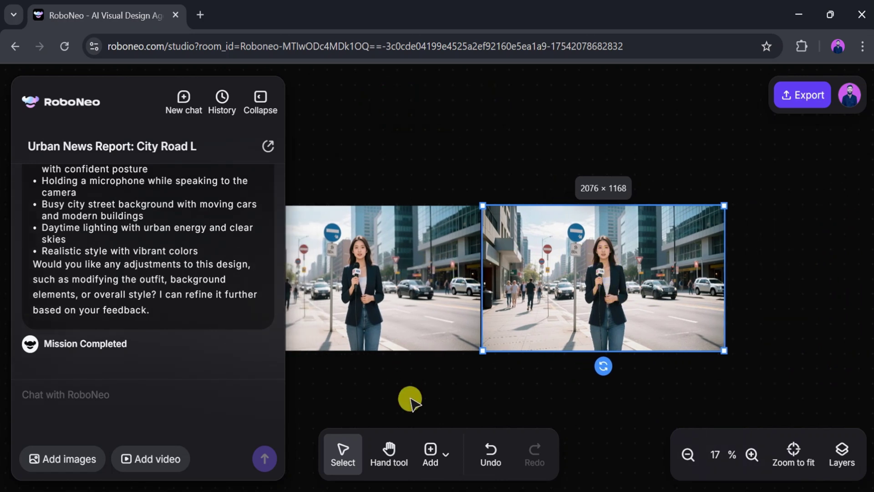
{"action": "left_click", "coordinate": [683, 287]}
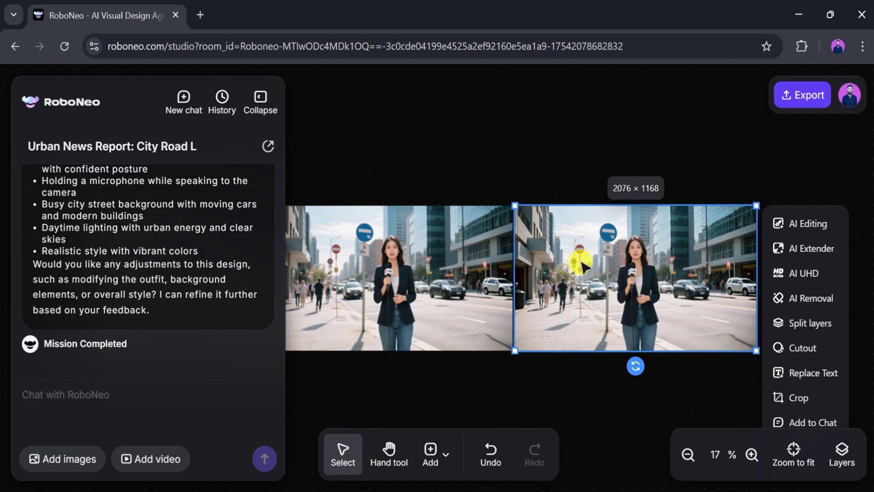
{"action": "scroll", "coordinate": [581, 263], "scroll_direction": "up", "scroll_amount": 3}
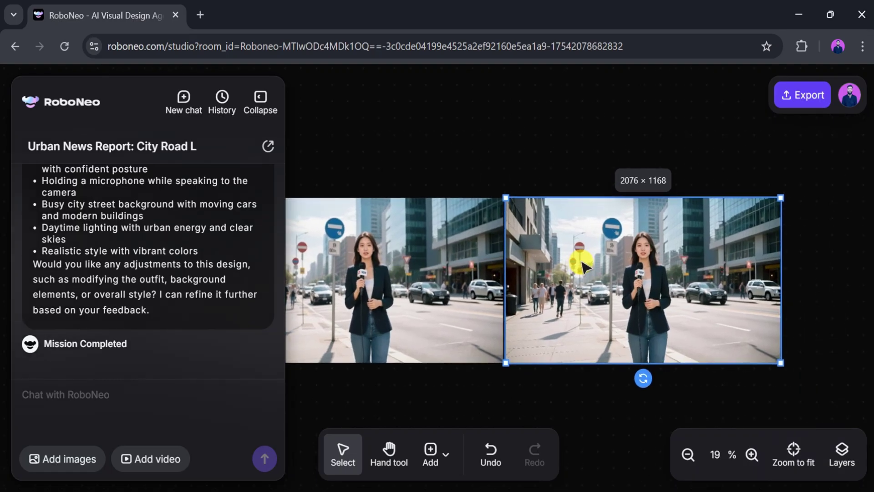
{"action": "scroll", "coordinate": [519, 321], "scroll_direction": "up", "scroll_amount": 2}
{"action": "scroll", "coordinate": [480, 353], "scroll_direction": "down", "scroll_amount": 1}
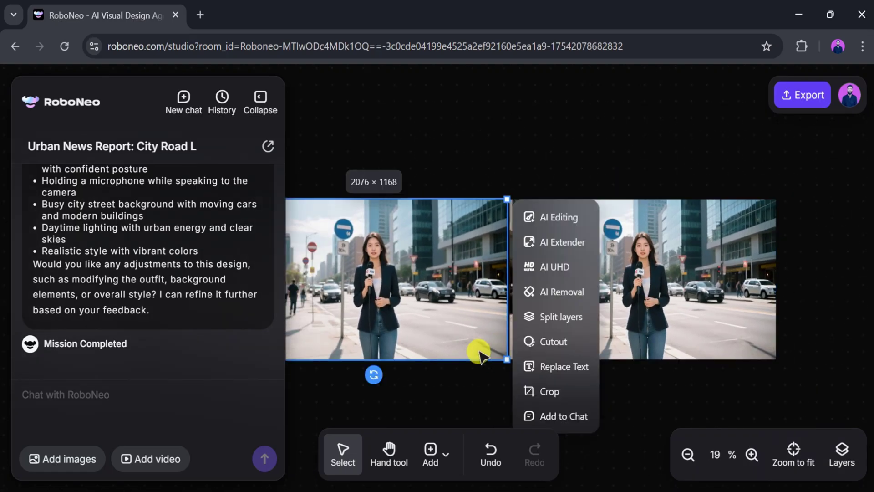
Download the upscaled reporter image and confirm the 8.2 MB PNG finished.
{"action": "right_click", "coordinate": [451, 318]}
{"action": "left_click", "coordinate": [495, 408]}
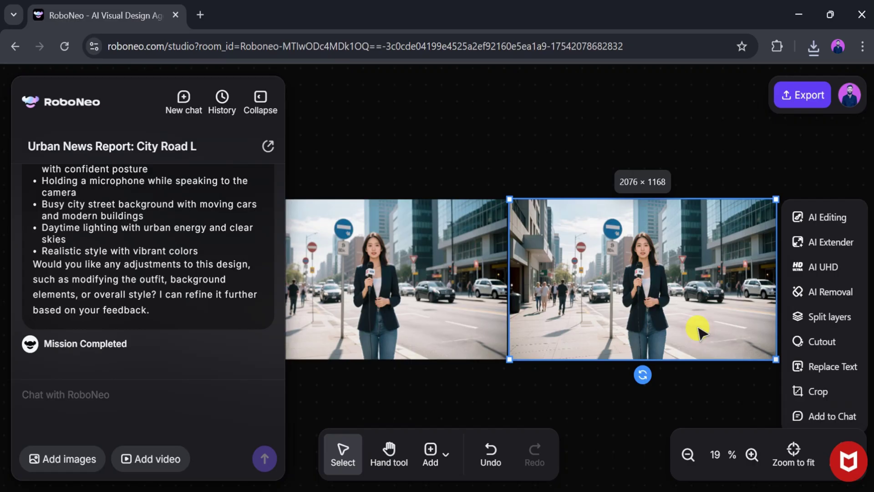
{"action": "left_click", "coordinate": [813, 46]}
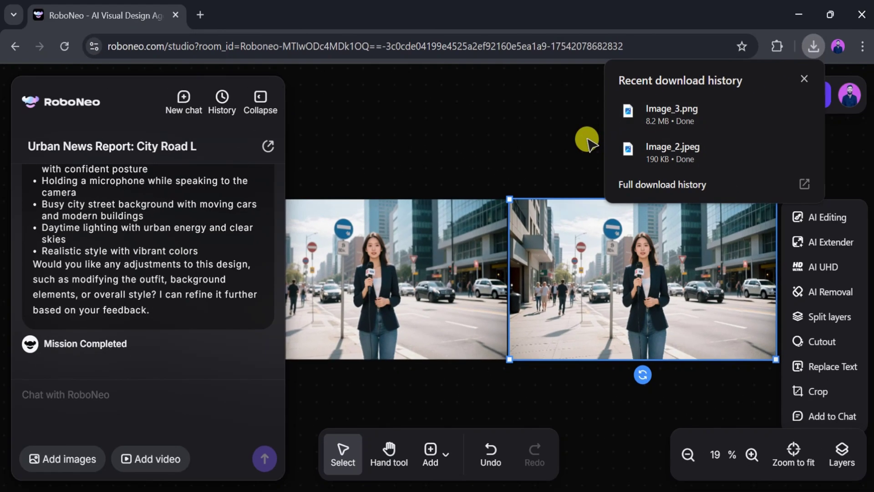
Click the empty canvas to dismiss the download list and deselect the image.
{"action": "left_click", "coordinate": [586, 140]}
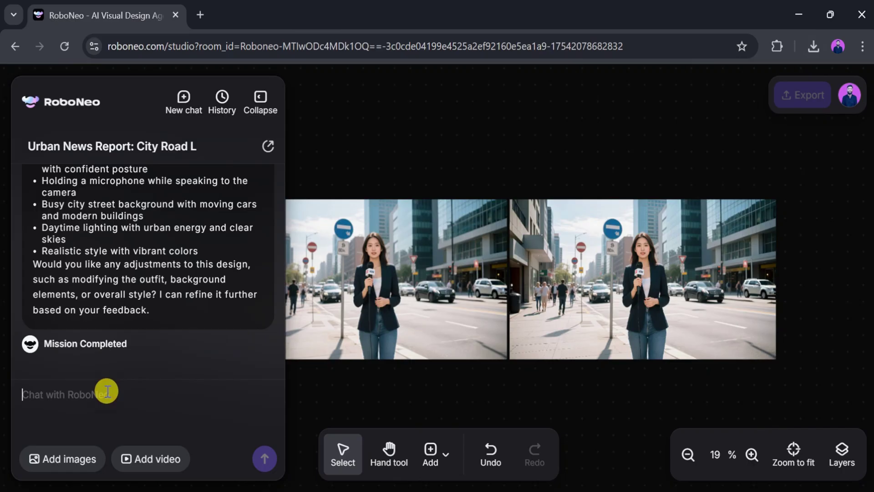
Submit 'Create a video' followed by the pasted reporter scene description.
{"action": "key", "text": "ctrl+v"}
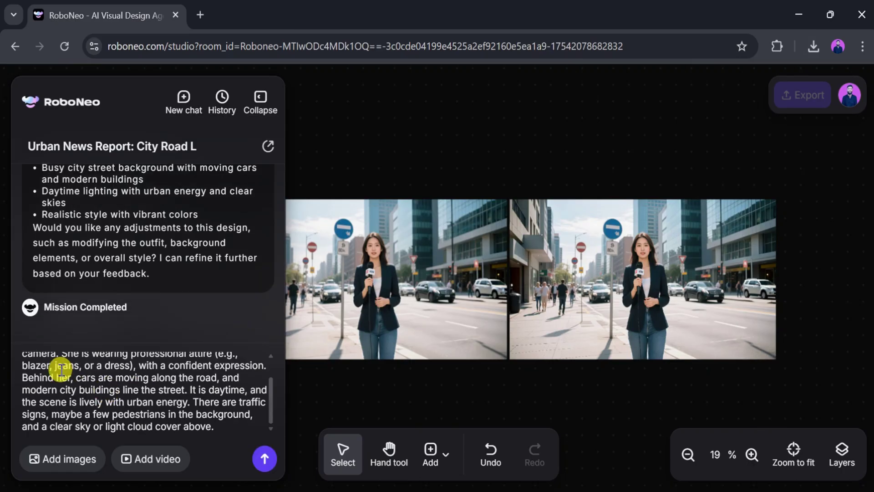
{"action": "scroll", "coordinate": [63, 368], "scroll_direction": "up", "scroll_amount": 3}
{"action": "left_click", "coordinate": [23, 358]}
{"action": "type", "text": "Create"}
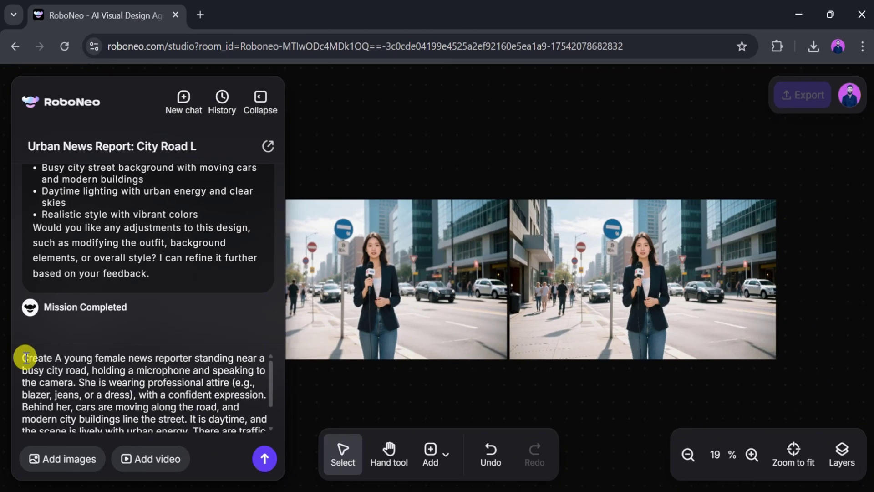
{"action": "type", "text": " a video"}
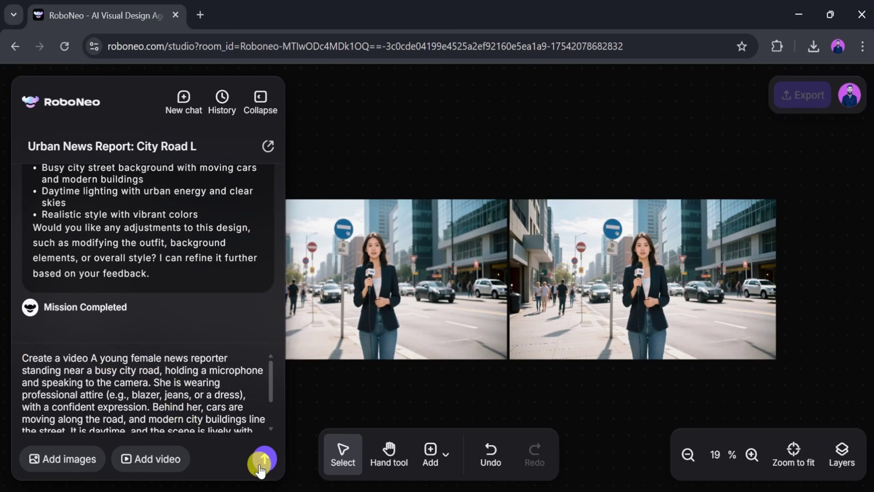
{"action": "left_click", "coordinate": [264, 461]}
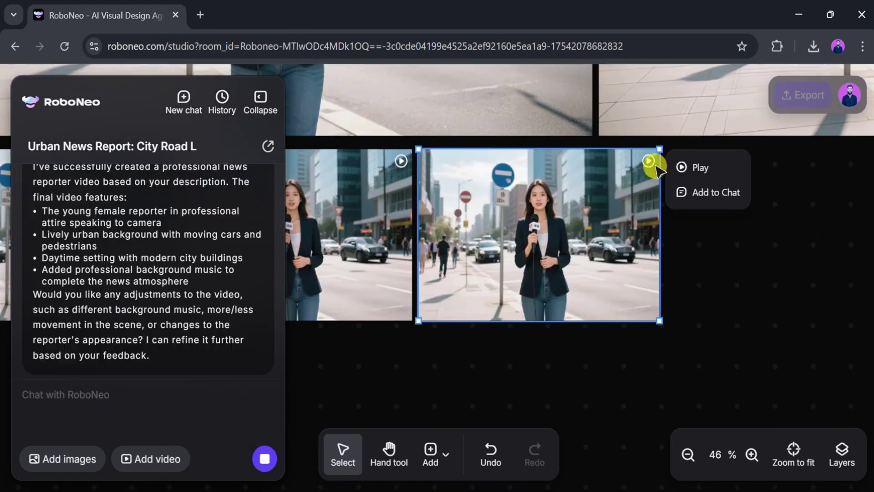
Download the 5-second reporter video, then play it in the media player.
{"action": "left_click", "coordinate": [684, 169]}
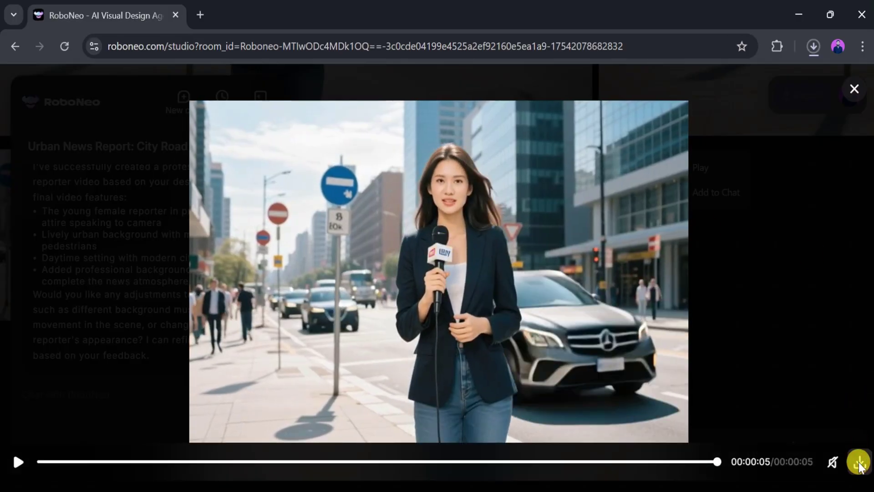
{"action": "left_click", "coordinate": [860, 464]}
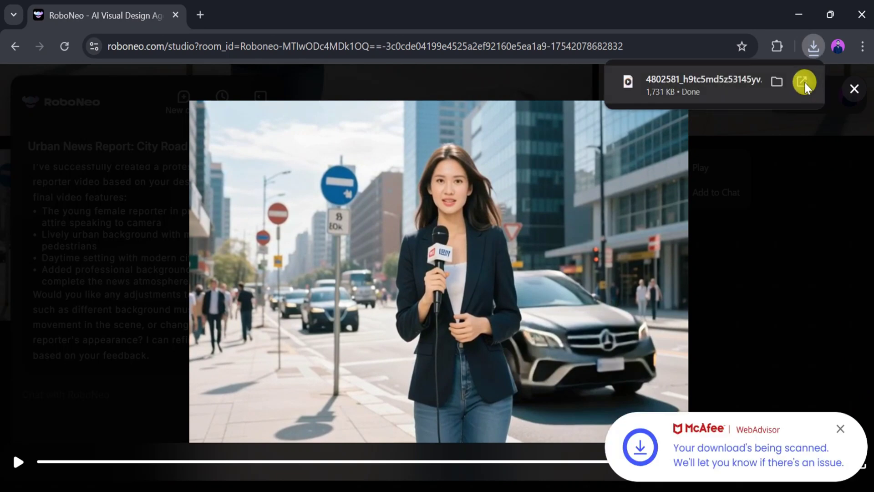
{"action": "left_click", "coordinate": [805, 82]}
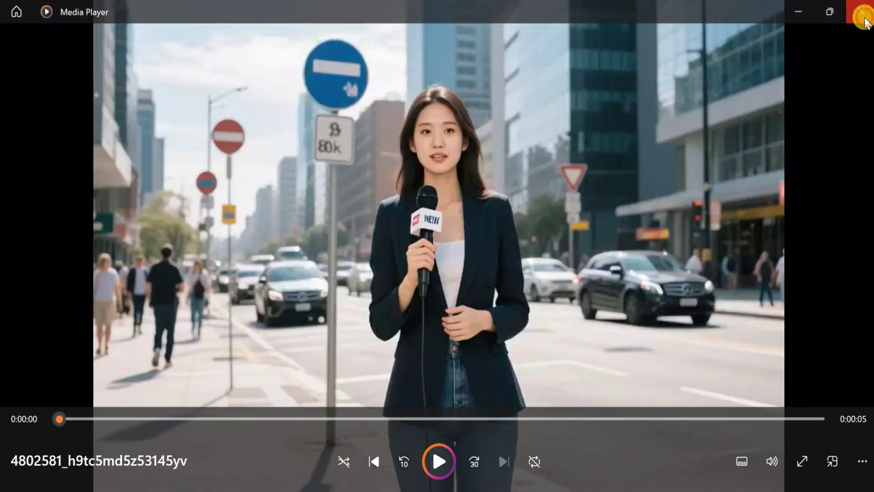
{"action": "left_click", "coordinate": [864, 15]}
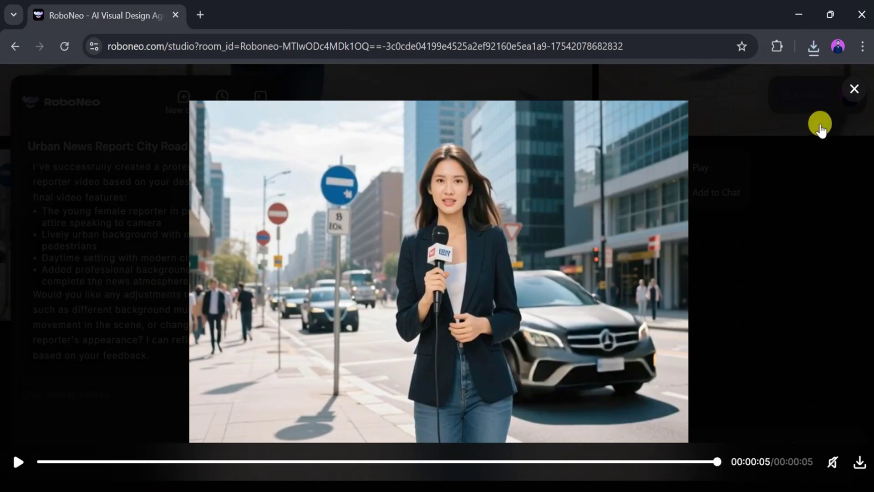
Close the video preview and attach the WS5NZUOJ airport photo of the uniformed woman to a new chat.
{"action": "left_click", "coordinate": [857, 90]}
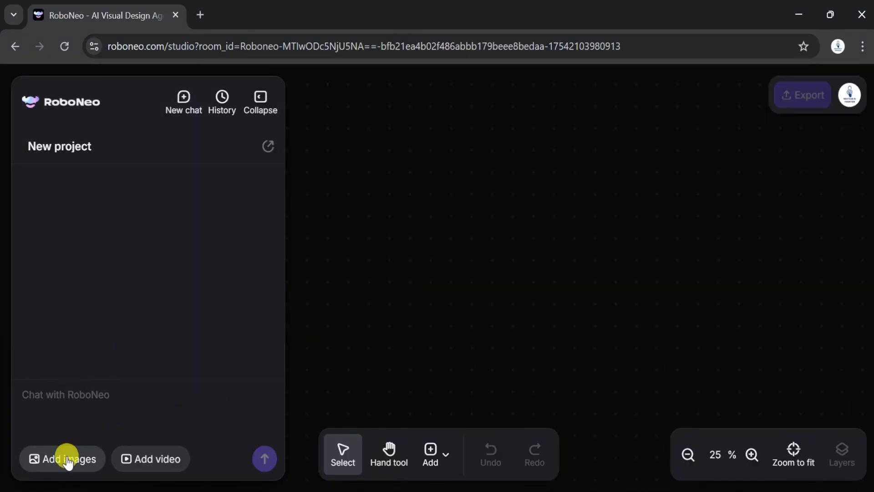
{"action": "left_click", "coordinate": [68, 459]}
{"action": "left_click", "coordinate": [582, 349]}
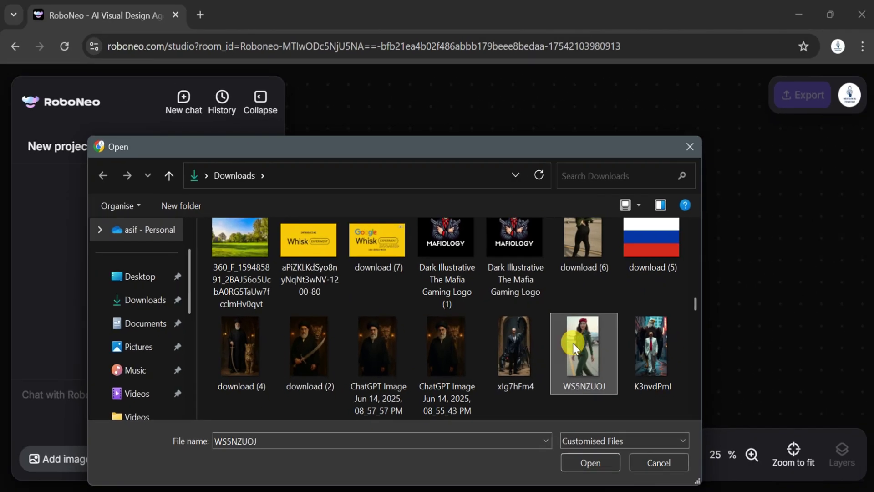
{"action": "left_click", "coordinate": [596, 462]}
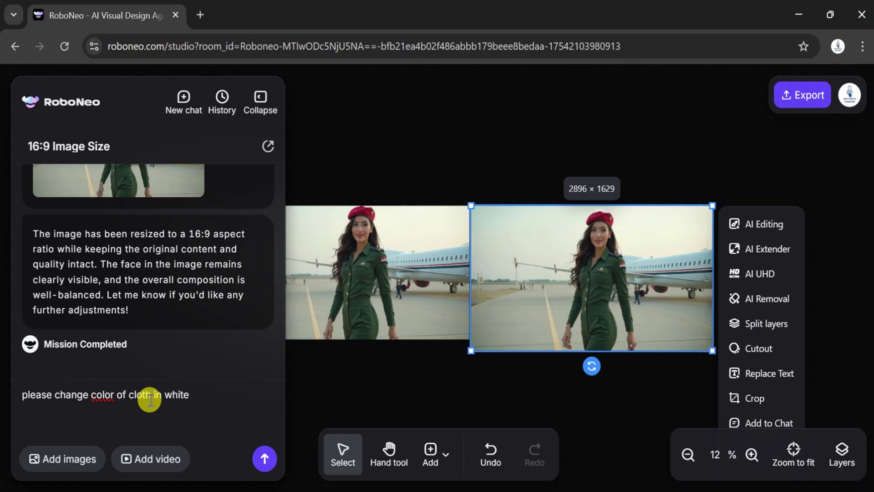
Send 'please change color of cloth in white' and select the resulting white-uniform image.
{"action": "key", "text": "Return"}
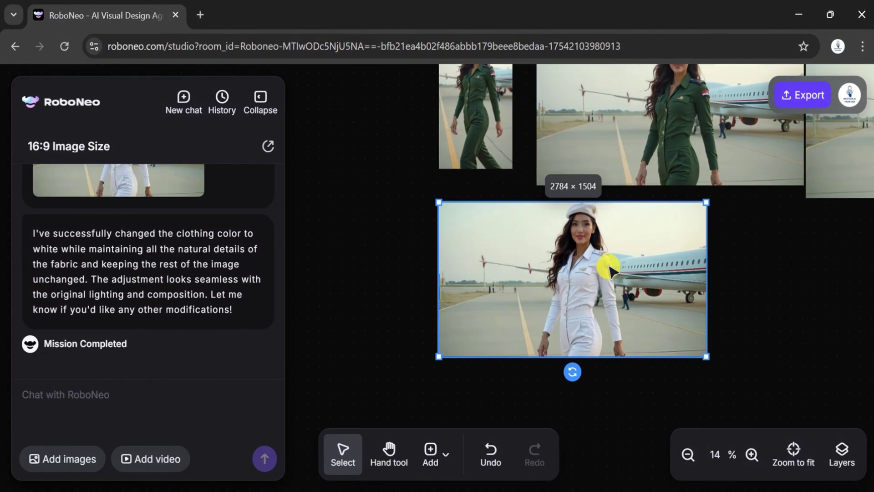
{"action": "scroll", "coordinate": [608, 267], "scroll_direction": "up", "scroll_amount": 2}
{"action": "scroll", "coordinate": [608, 267], "scroll_direction": "up", "scroll_amount": 2}
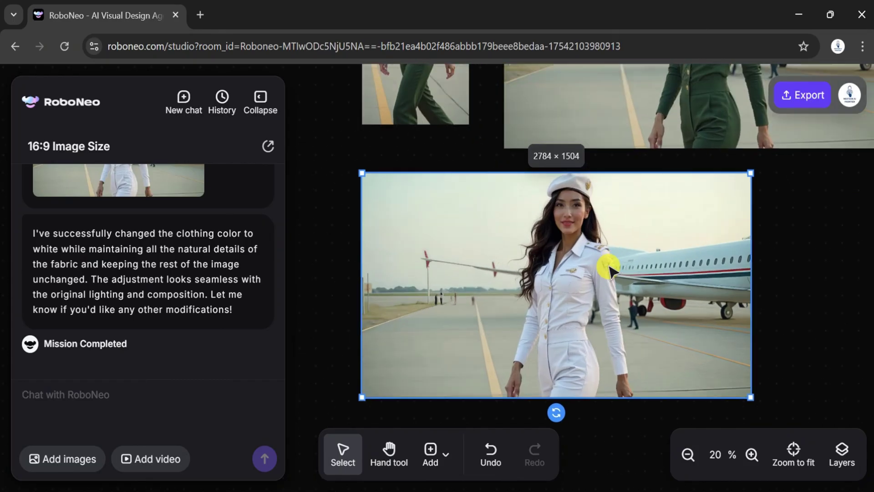
{"action": "scroll", "coordinate": [608, 266], "scroll_direction": "up", "scroll_amount": 2}
{"action": "scroll", "coordinate": [609, 267], "scroll_direction": "up", "scroll_amount": 2}
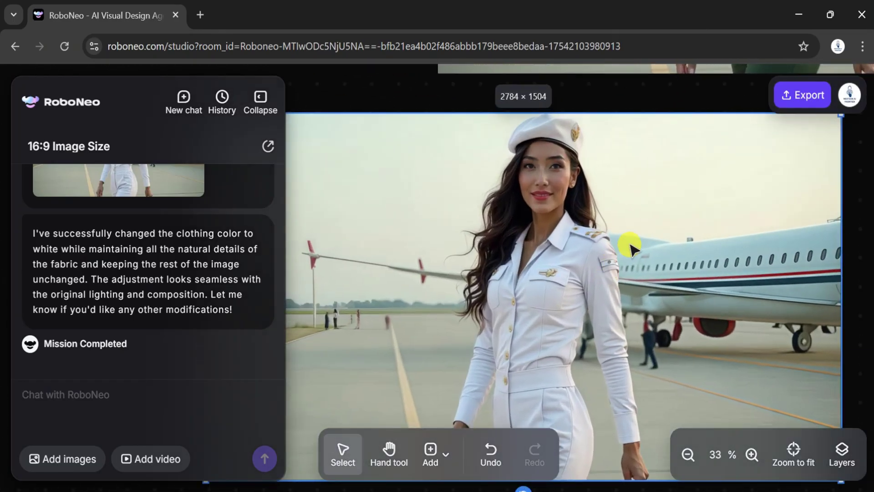
{"action": "left_click", "coordinate": [630, 246]}
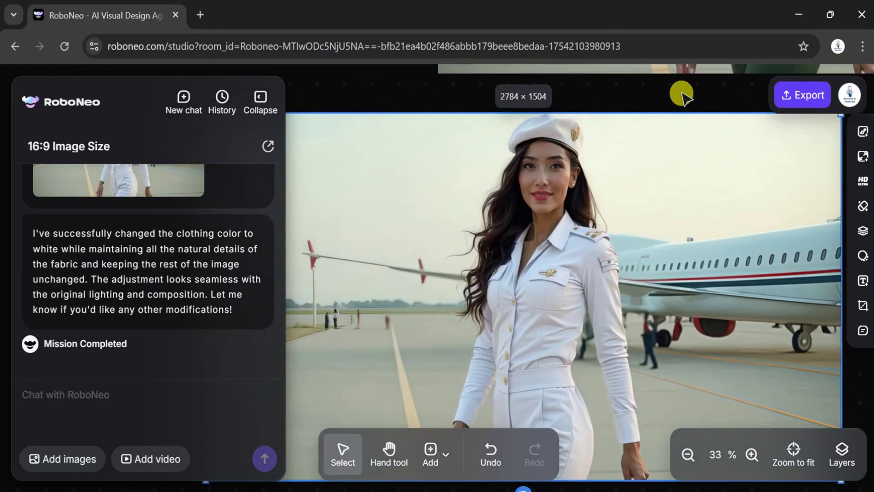
{"action": "scroll", "coordinate": [682, 93], "scroll_direction": "up", "scroll_amount": 3}
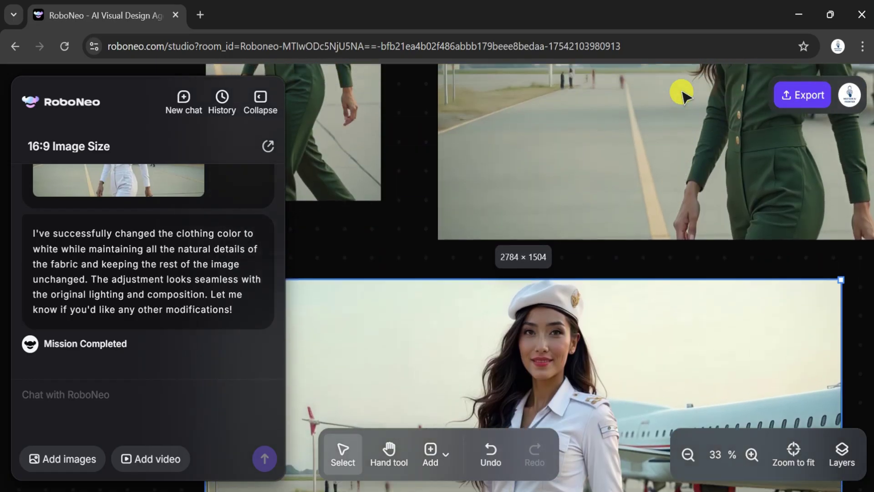
{"action": "scroll", "coordinate": [682, 94], "scroll_direction": "up", "scroll_amount": 3}
{"action": "scroll", "coordinate": [681, 94], "scroll_direction": "up", "scroll_amount": 2}
{"action": "scroll", "coordinate": [682, 93], "scroll_direction": "up", "scroll_amount": 3}
{"action": "scroll", "coordinate": [682, 94], "scroll_direction": "up", "scroll_amount": 2}
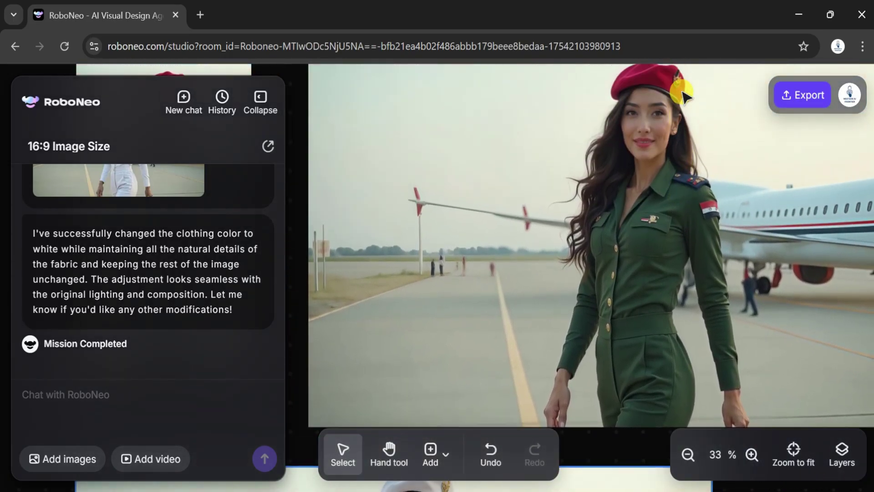
{"action": "scroll", "coordinate": [681, 94], "scroll_direction": "down", "scroll_amount": 5}
{"action": "scroll", "coordinate": [682, 93], "scroll_direction": "down", "scroll_amount": 2}
{"action": "scroll", "coordinate": [682, 94], "scroll_direction": "down", "scroll_amount": 4}
{"action": "scroll", "coordinate": [682, 93], "scroll_direction": "down", "scroll_amount": 2}
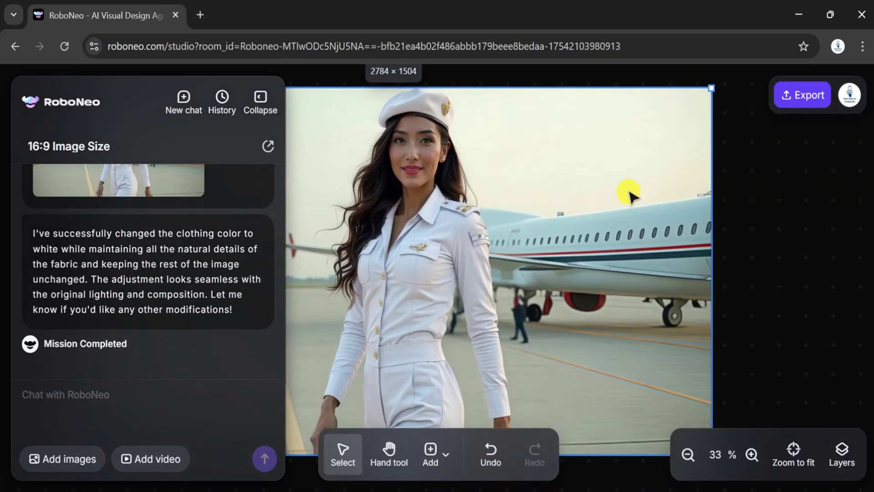
{"action": "scroll", "coordinate": [628, 194], "scroll_direction": "down", "scroll_amount": 5}
{"action": "scroll", "coordinate": [628, 194], "scroll_direction": "down", "scroll_amount": 2}
{"action": "scroll", "coordinate": [628, 193], "scroll_direction": "down", "scroll_amount": 1}
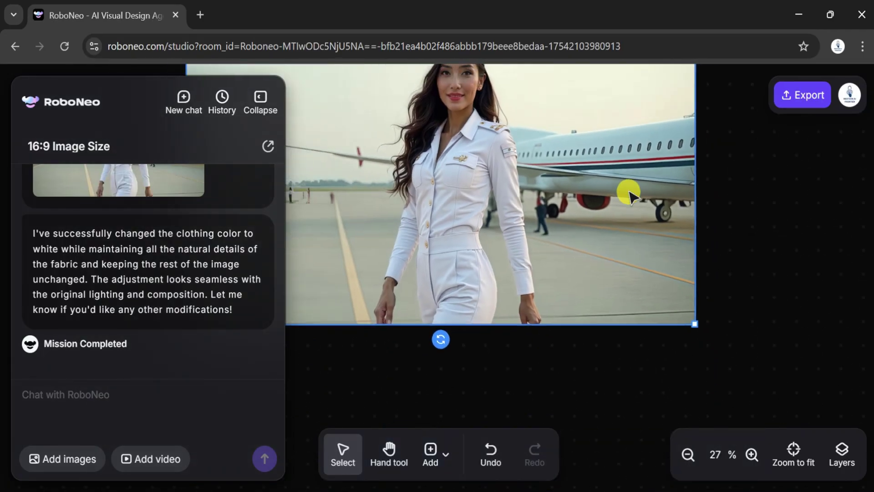
{"action": "scroll", "coordinate": [628, 194], "scroll_direction": "down", "scroll_amount": 1}
{"action": "scroll", "coordinate": [628, 193], "scroll_direction": "down", "scroll_amount": 2}
{"action": "scroll", "coordinate": [628, 193], "scroll_direction": "up", "scroll_amount": 1}
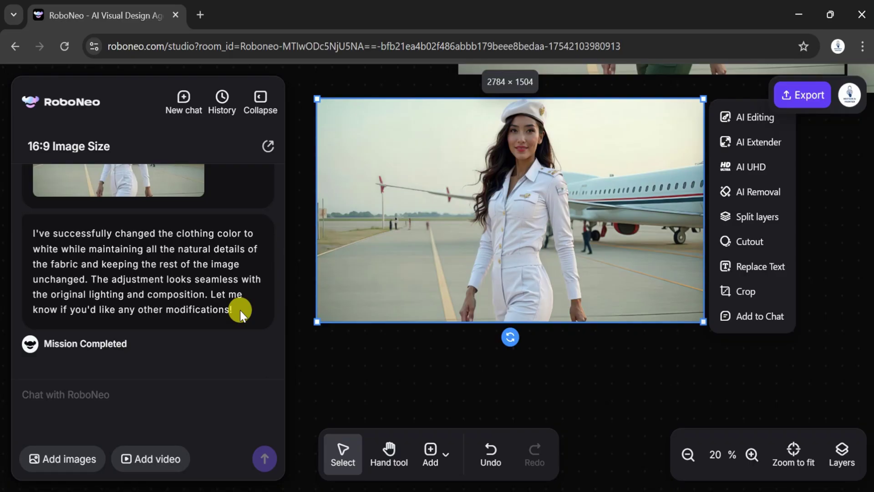
{"action": "scroll", "coordinate": [239, 310], "scroll_direction": "up", "scroll_amount": 1}
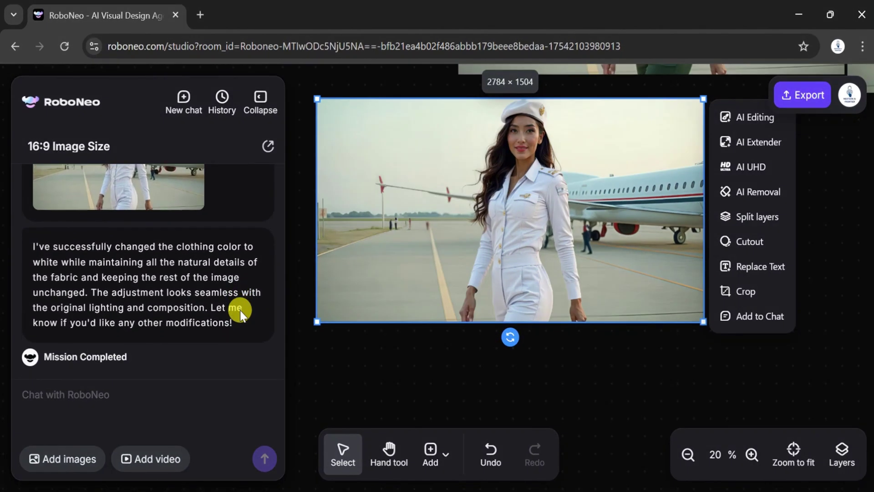
{"action": "scroll", "coordinate": [239, 310], "scroll_direction": "down", "scroll_amount": 1}
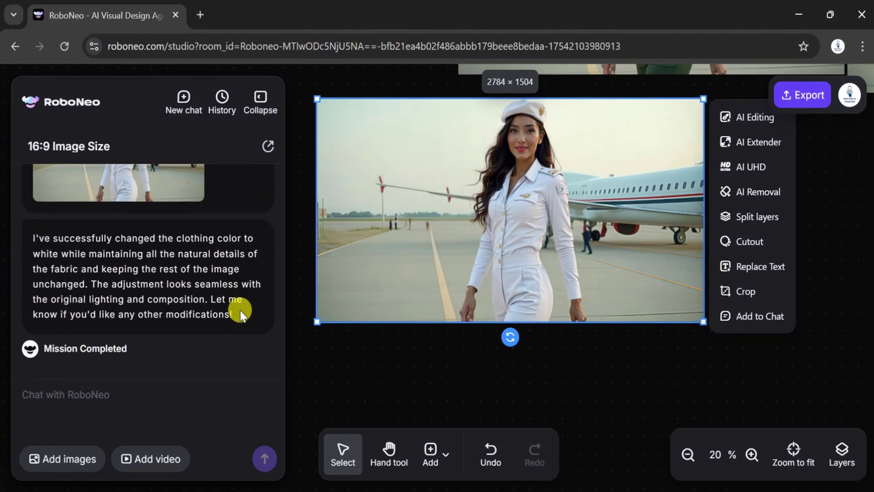